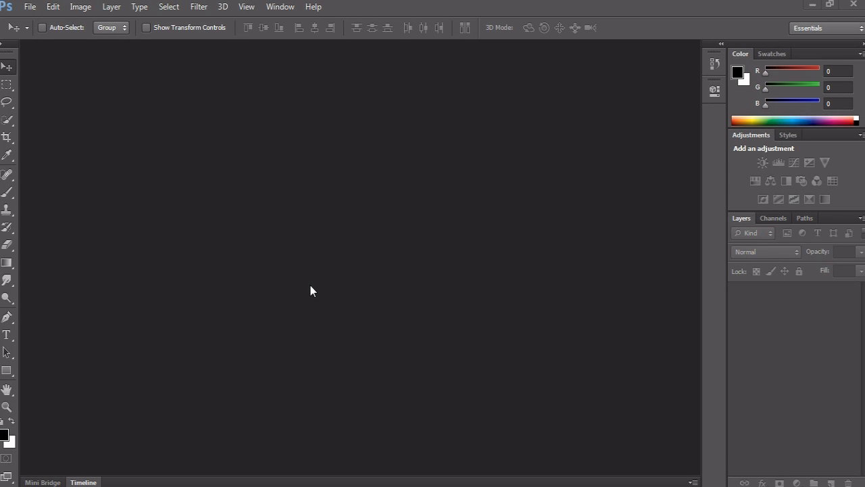
# Step: Create a new 800 × 600 pixel document with a white background
pyautogui.click(29, 7)
pyautogui.click(38, 23)
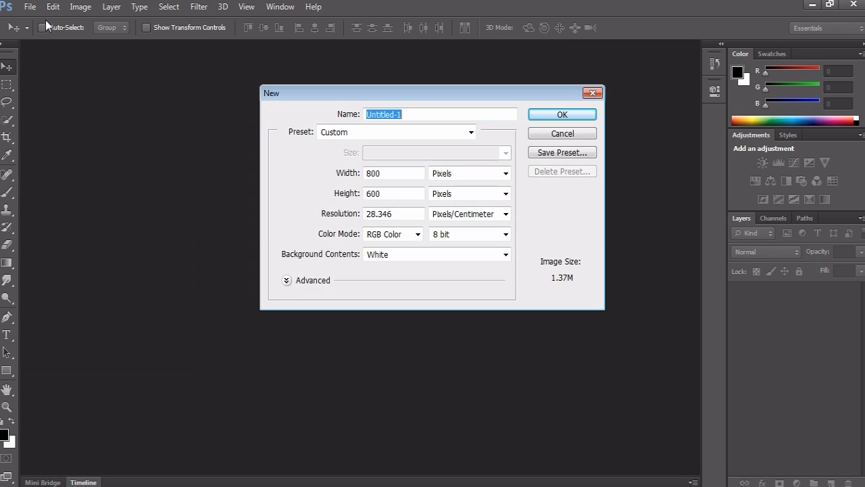
pyautogui.click(558, 115)
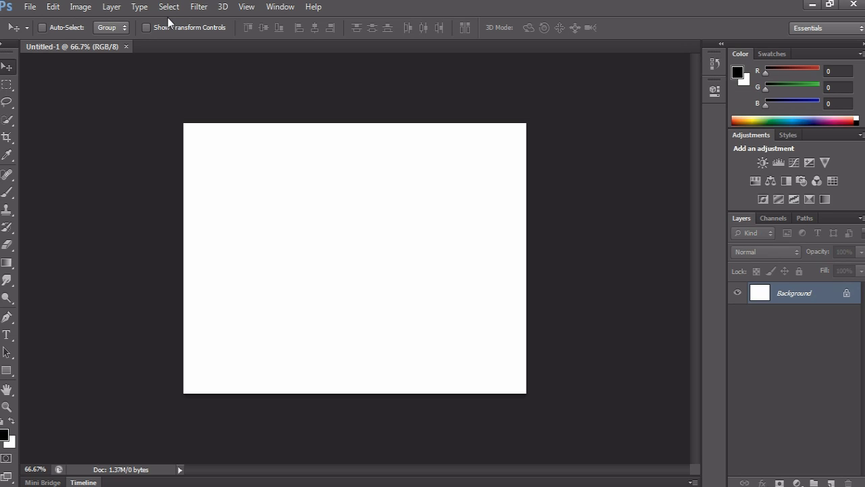
# Step: Render the Clouds filter to fill the white canvas with a soft grey cloud pattern
pyautogui.click(199, 7)
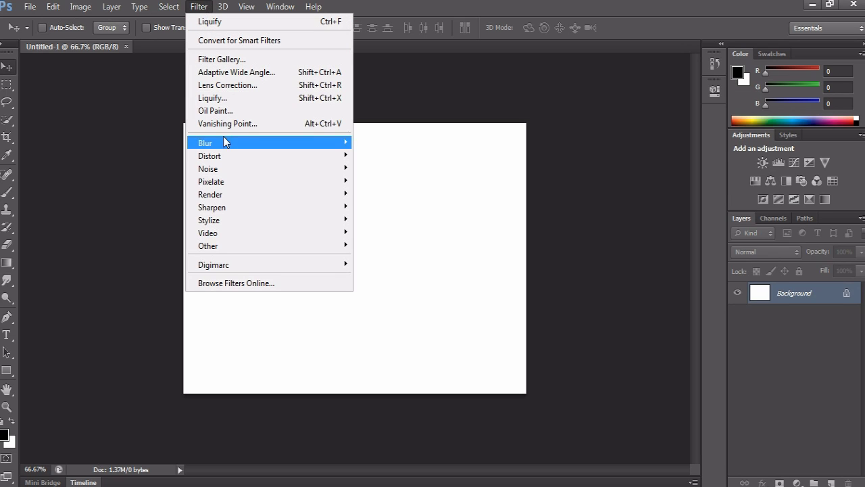
pyautogui.moveTo(218, 195)
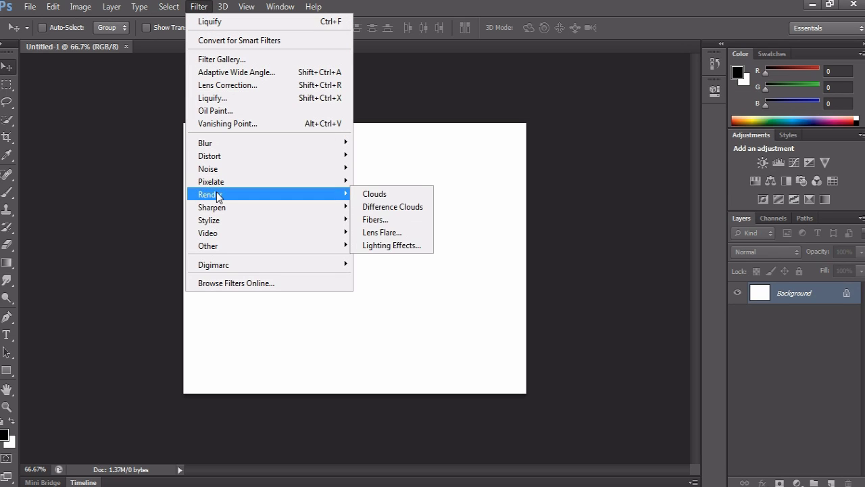
pyautogui.click(391, 195)
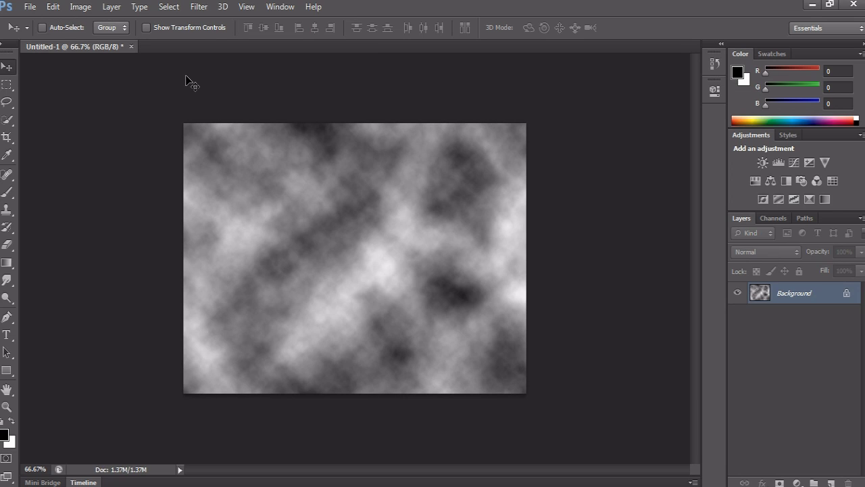
pyautogui.click(200, 7)
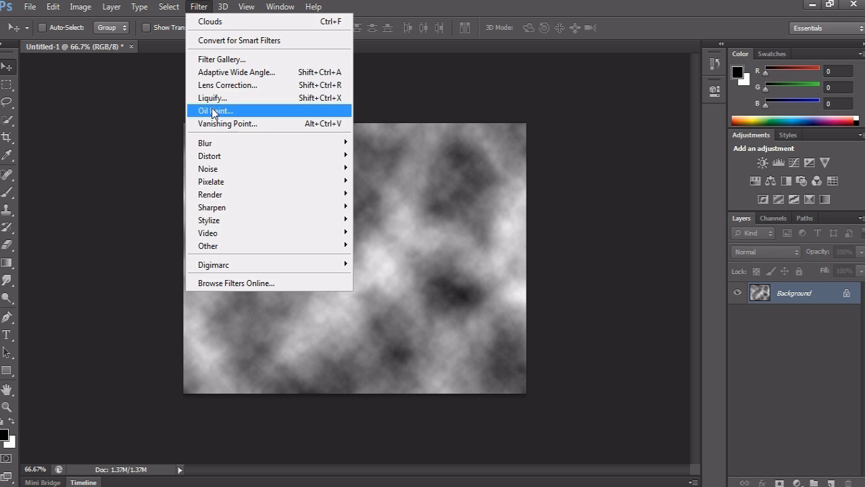
# Step: Apply Difference Clouds, reapply it five times for a dark veined pattern, and view at 100%
pyautogui.moveTo(225, 192)
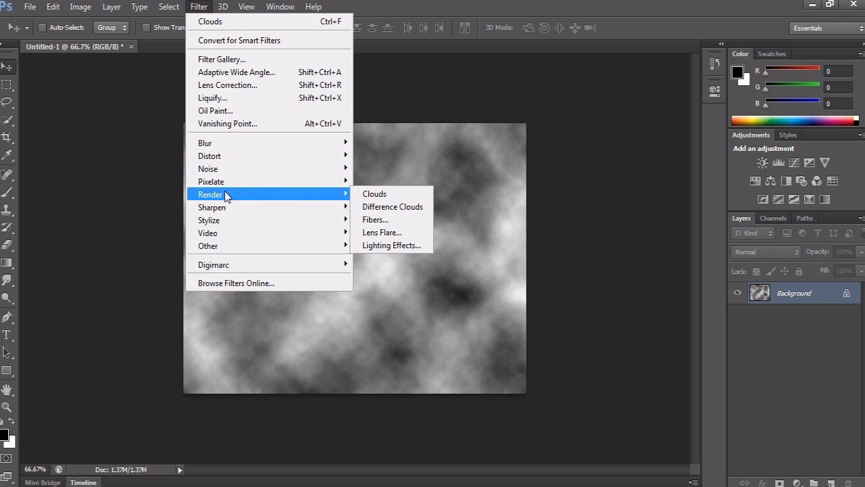
pyautogui.click(379, 210)
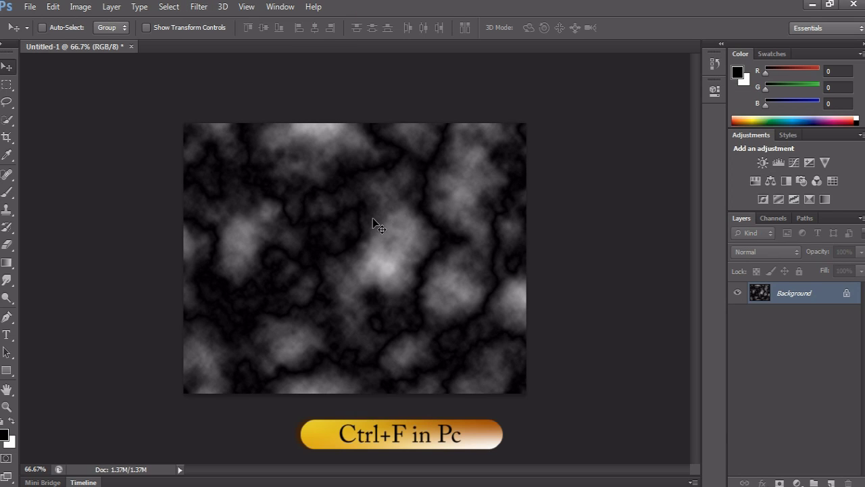
pyautogui.hotkey('ctrl', 'f')
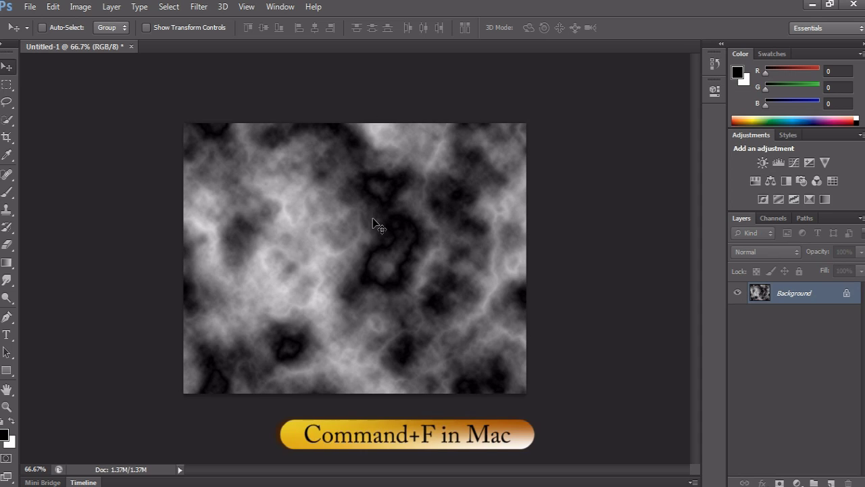
pyautogui.hotkey('ctrl', 'f')
pyautogui.hotkey('ctrl', 'f')
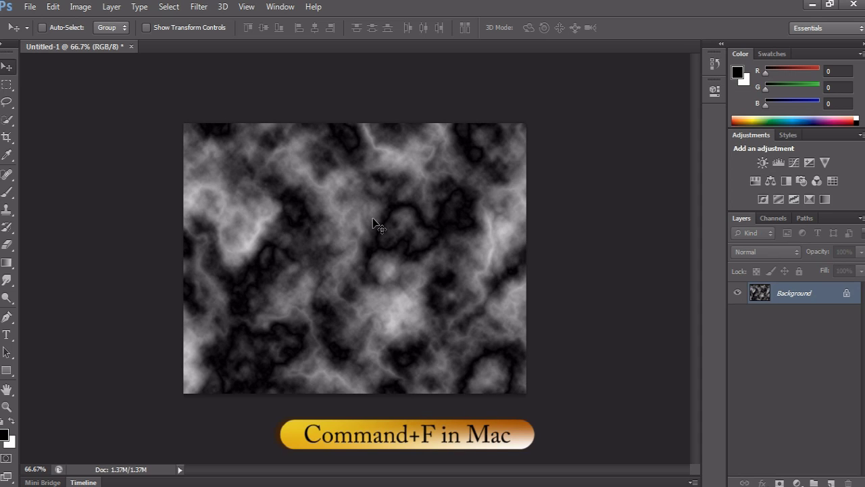
pyautogui.hotkey('ctrl', 'f')
pyautogui.hotkey('ctrl', 'f')
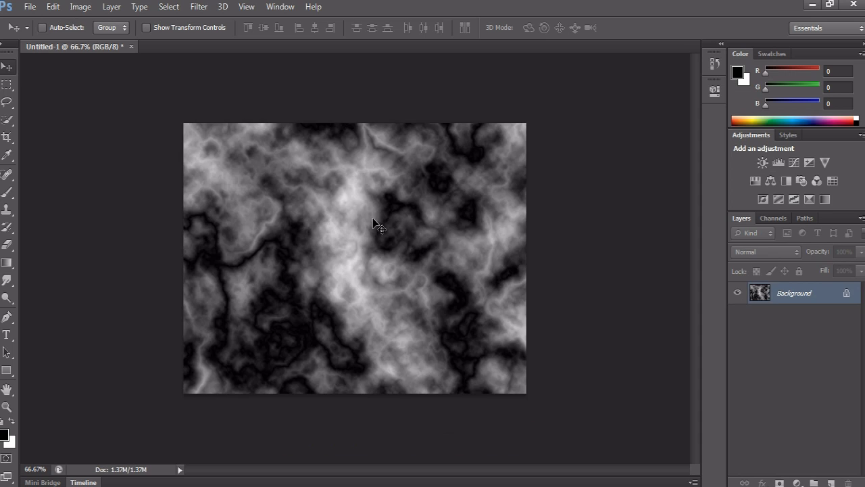
pyautogui.hotkey('ctrl', 'f')
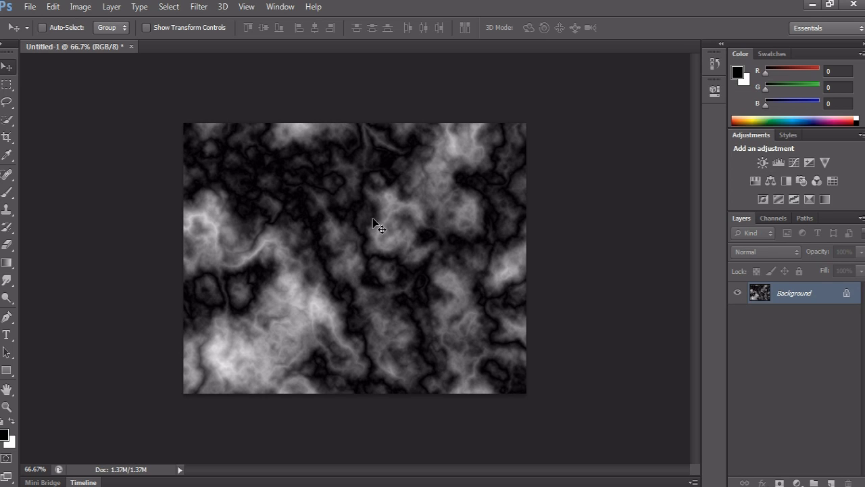
pyautogui.hotkey('ctrl', 'f')
pyautogui.hotkey('ctrl', 'f')
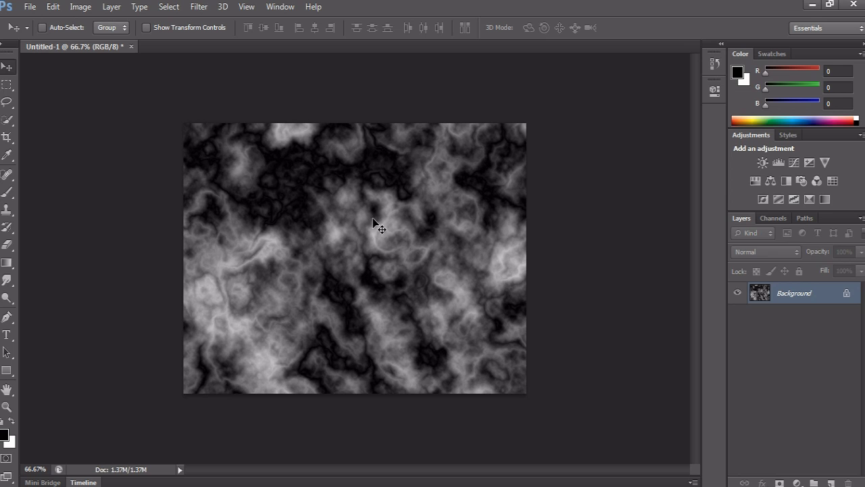
pyautogui.hotkey('ctrl', '+')
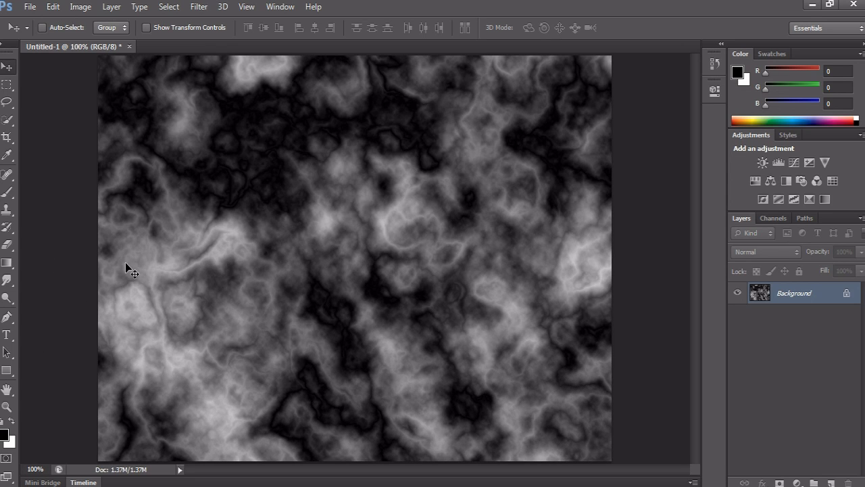
pyautogui.click(9, 193)
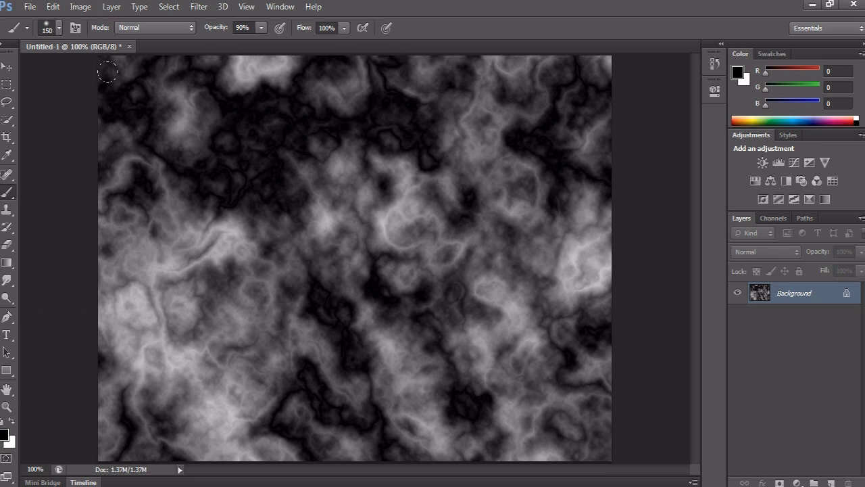
# Step: Paint the top half of the clouds solid black with the soft brush
pyautogui.moveTo(85, 64)
pyautogui.mouseDown()
pyautogui.moveTo(154, 66)
pyautogui.moveTo(166, 90)
pyautogui.moveTo(257, 141)
pyautogui.moveTo(268, 156)
pyautogui.moveTo(286, 165)
pyautogui.moveTo(319, 147)
pyautogui.moveTo(374, 182)
pyautogui.moveTo(419, 177)
pyautogui.moveTo(454, 159)
pyautogui.moveTo(551, 171)
pyautogui.moveTo(608, 159)
pyautogui.mouseUp()
pyautogui.moveTo(396, 143)
pyautogui.mouseDown()
pyautogui.moveTo(372, 105)
pyautogui.moveTo(226, 62)
pyautogui.moveTo(175, 74)
pyautogui.mouseUp()
pyautogui.moveTo(291, 108)
pyautogui.mouseDown()
pyautogui.moveTo(323, 129)
pyautogui.moveTo(410, 136)
pyautogui.moveTo(475, 98)
pyautogui.mouseUp()
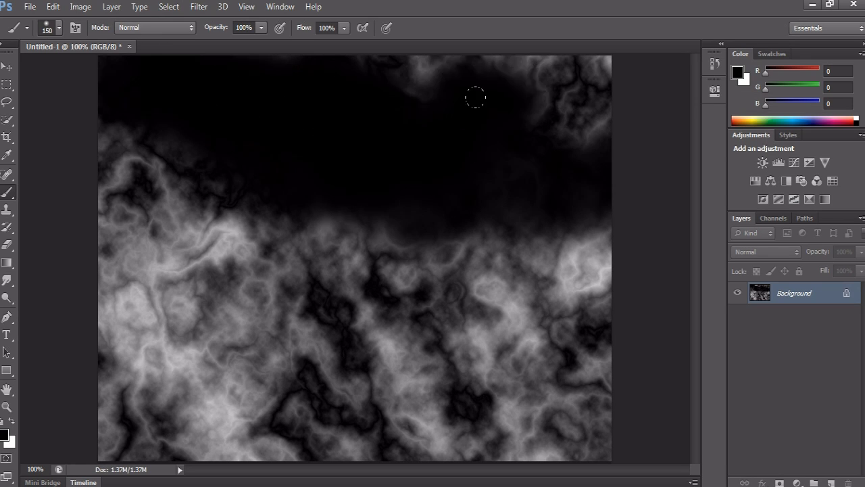
pyautogui.moveTo(367, 160)
pyautogui.mouseDown()
pyautogui.moveTo(341, 161)
pyautogui.moveTo(265, 208)
pyautogui.moveTo(221, 164)
pyautogui.moveTo(109, 101)
pyautogui.moveTo(60, 131)
pyautogui.mouseUp()
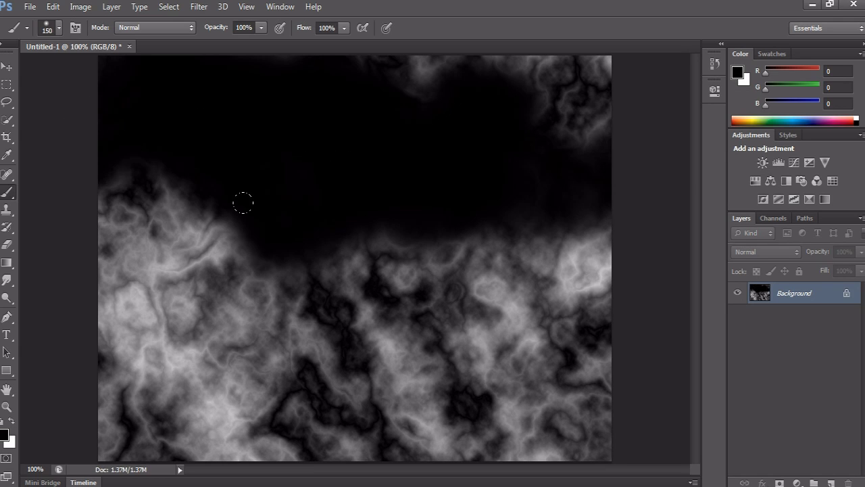
pyautogui.moveTo(244, 203)
pyautogui.mouseDown()
pyautogui.moveTo(277, 221)
pyautogui.moveTo(296, 176)
pyautogui.moveTo(394, 165)
pyautogui.moveTo(403, 202)
pyautogui.moveTo(416, 172)
pyautogui.mouseUp()
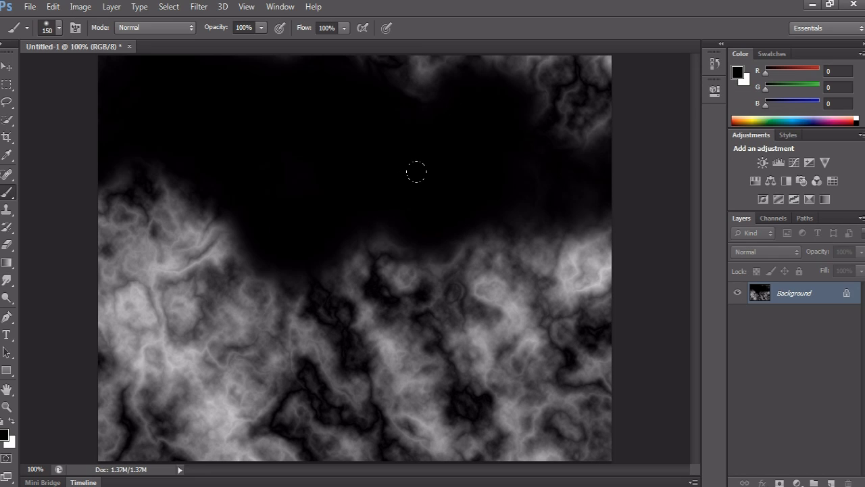
pyautogui.moveTo(485, 146)
pyautogui.mouseDown()
pyautogui.moveTo(558, 136)
pyautogui.moveTo(412, 71)
pyautogui.moveTo(284, 39)
pyautogui.moveTo(546, 67)
pyautogui.mouseUp()
pyautogui.moveTo(245, 108)
pyautogui.mouseDown()
pyautogui.moveTo(229, 179)
pyautogui.moveTo(113, 125)
pyautogui.mouseUp()
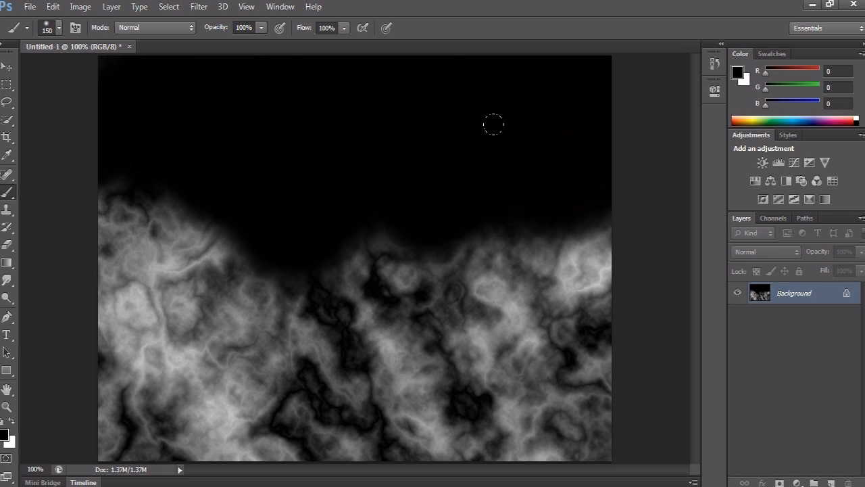
# Step: Darken the remaining cloud edge on the right and left into a soft, uneven line
pyautogui.moveTo(491, 171); pyautogui.dragTo(528, 132)
pyautogui.moveTo(576, 162)
pyautogui.mouseDown()
pyautogui.moveTo(390, 171)
pyautogui.moveTo(407, 158)
pyautogui.mouseUp()
pyautogui.moveTo(484, 184)
pyautogui.mouseDown()
pyautogui.moveTo(503, 193)
pyautogui.moveTo(600, 144)
pyautogui.mouseUp()
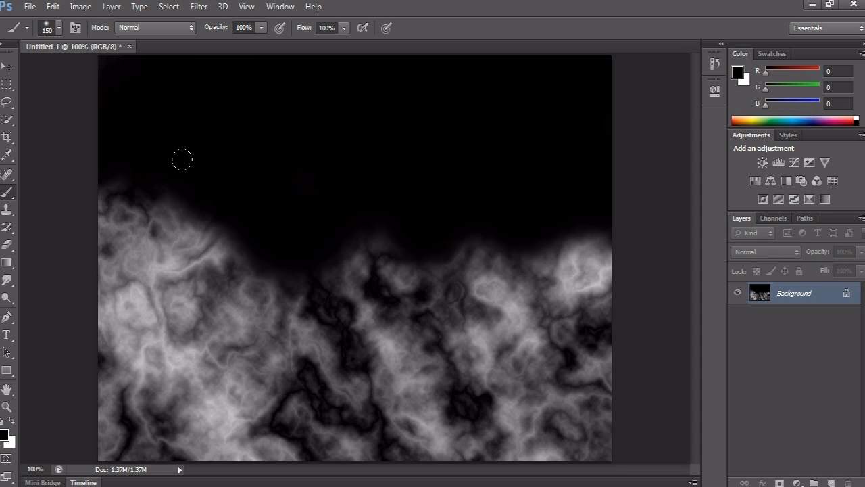
pyautogui.moveTo(182, 160)
pyautogui.mouseDown()
pyautogui.moveTo(206, 187)
pyautogui.moveTo(184, 138)
pyautogui.mouseUp()
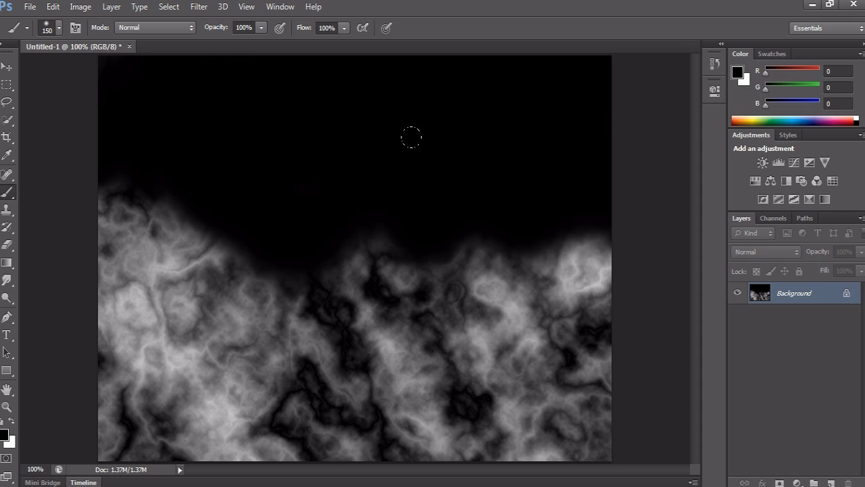
pyautogui.moveTo(506, 184); pyautogui.dragTo(580, 156)
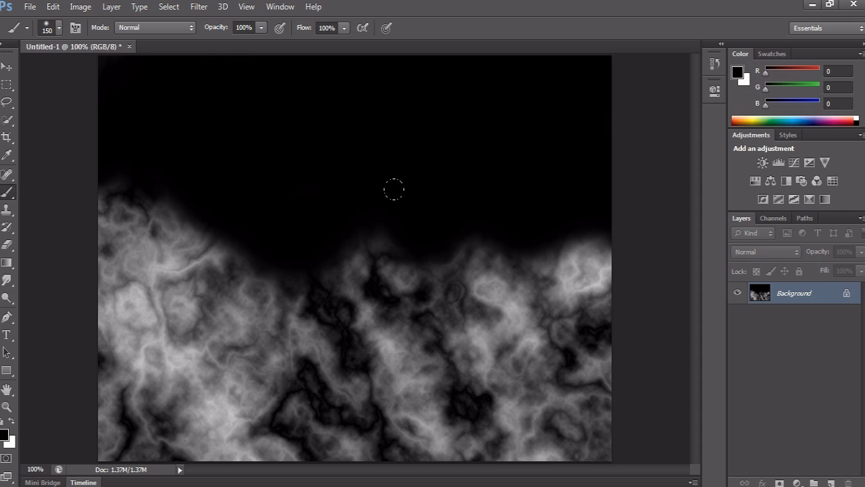
pyautogui.moveTo(394, 189); pyautogui.dragTo(384, 240)
pyautogui.press('v')
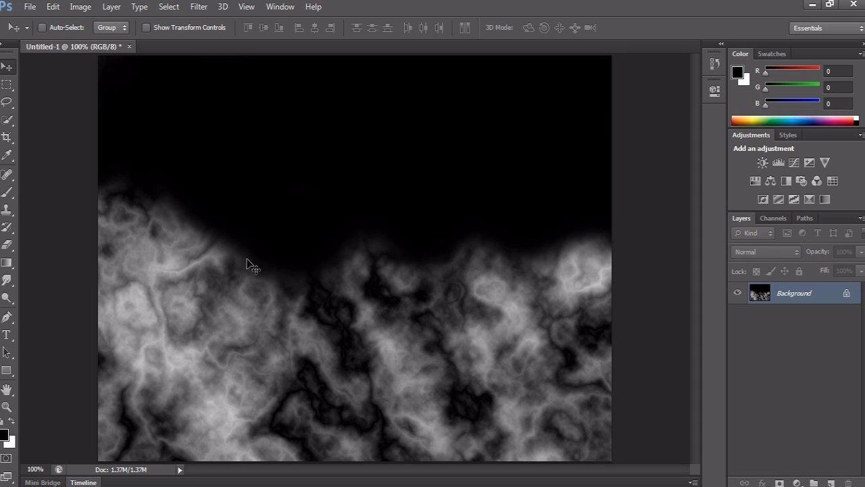
# Step: Open Liquify with the Forward Warp tool and adjust its brush size
pyautogui.click(198, 8)
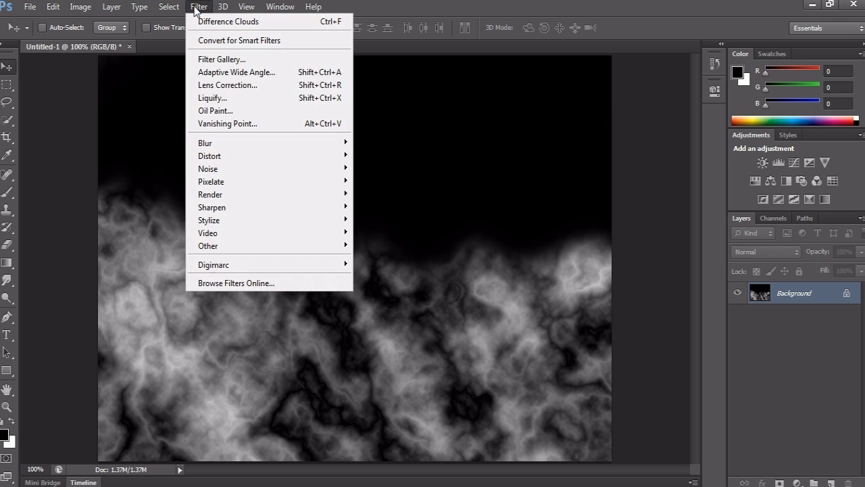
pyautogui.click(228, 99)
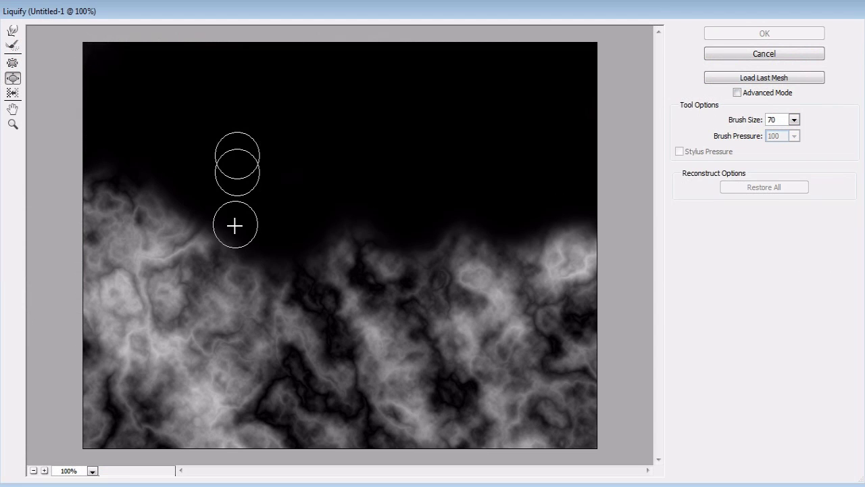
pyautogui.click(12, 31)
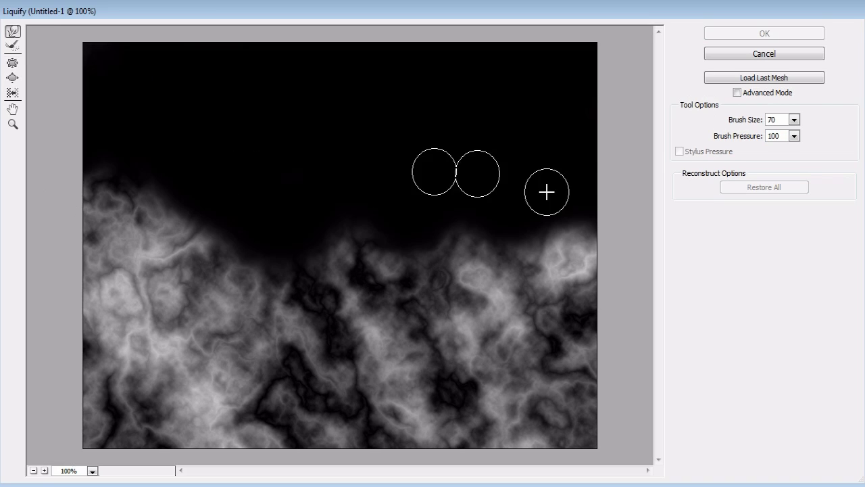
pyautogui.click(794, 120)
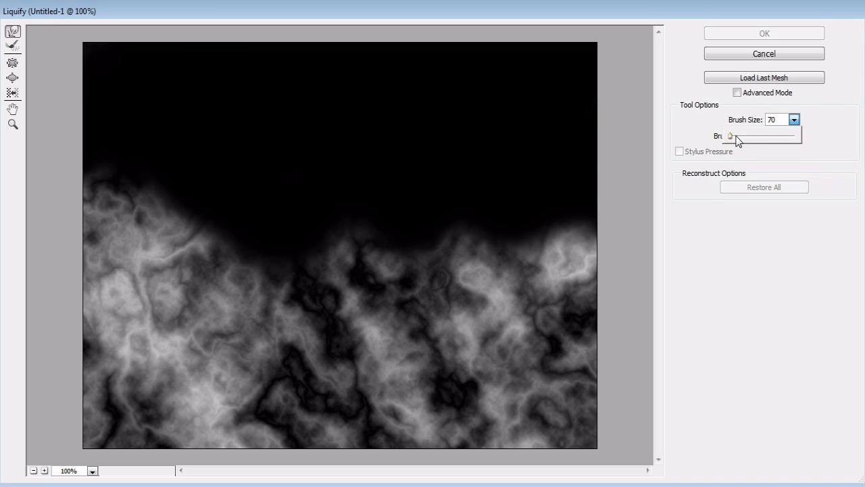
pyautogui.click(777, 120)
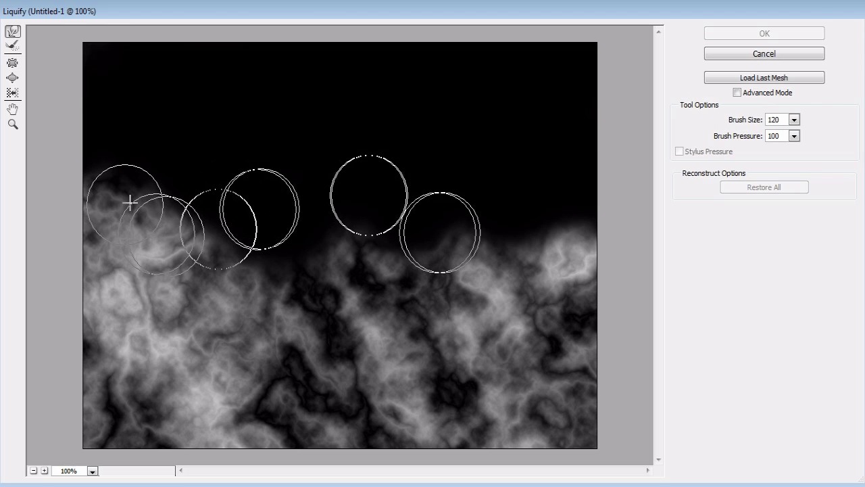
# Step: Push five smoke plumes upward into curling flame tongues and apply the warp
pyautogui.moveTo(131, 209); pyautogui.dragTo(115, 157)
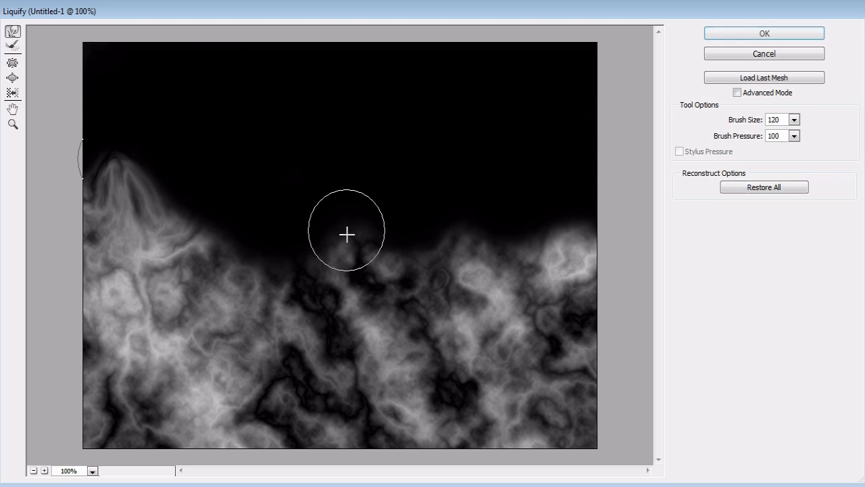
pyautogui.moveTo(347, 231)
pyautogui.mouseDown()
pyautogui.moveTo(346, 201)
pyautogui.moveTo(371, 176)
pyautogui.mouseUp()
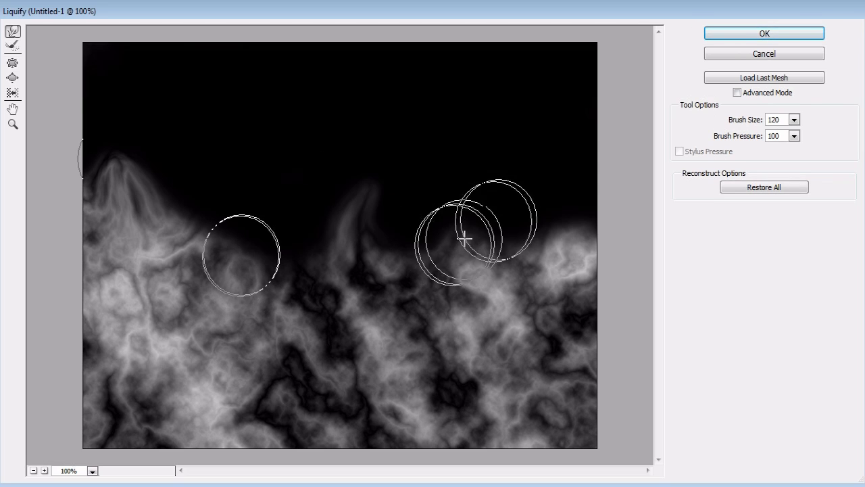
pyautogui.moveTo(463, 236)
pyautogui.mouseDown()
pyautogui.moveTo(475, 215)
pyautogui.moveTo(455, 215)
pyautogui.moveTo(488, 177)
pyautogui.moveTo(473, 160)
pyautogui.mouseUp()
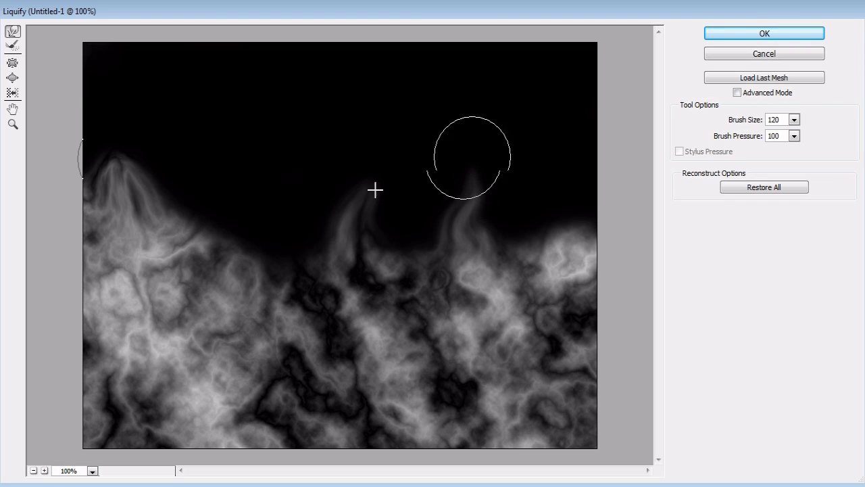
pyautogui.moveTo(375, 189)
pyautogui.mouseDown()
pyautogui.moveTo(399, 168)
pyautogui.moveTo(404, 148)
pyautogui.moveTo(615, 205)
pyautogui.moveTo(576, 228)
pyautogui.moveTo(601, 197)
pyautogui.mouseUp()
pyautogui.moveTo(302, 264)
pyautogui.mouseDown()
pyautogui.moveTo(248, 253)
pyautogui.moveTo(246, 237)
pyautogui.moveTo(261, 245)
pyautogui.moveTo(261, 236)
pyautogui.mouseUp()
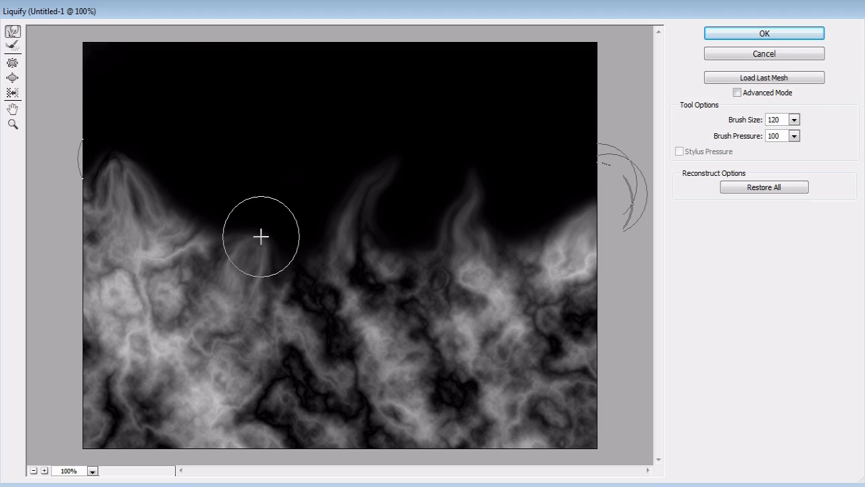
pyautogui.click(763, 33)
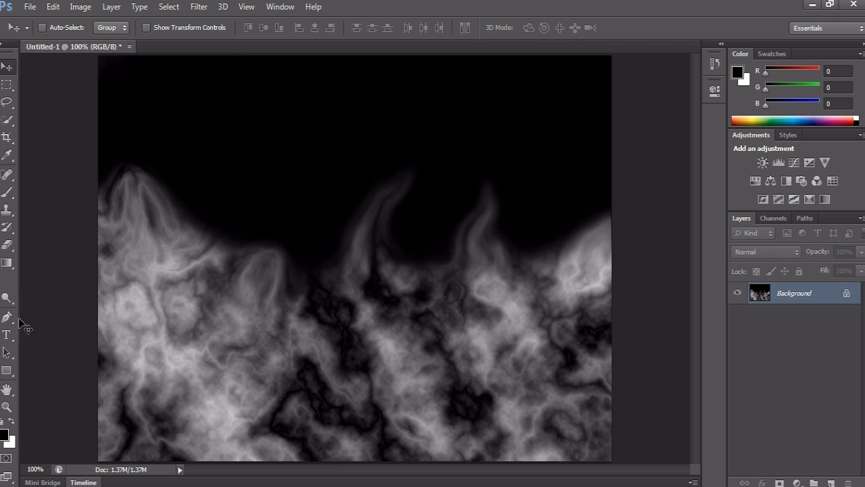
# Step: Select the Smudge Tool from the Blur/Sharpen/Smudge flyout
pyautogui.click(7, 298)
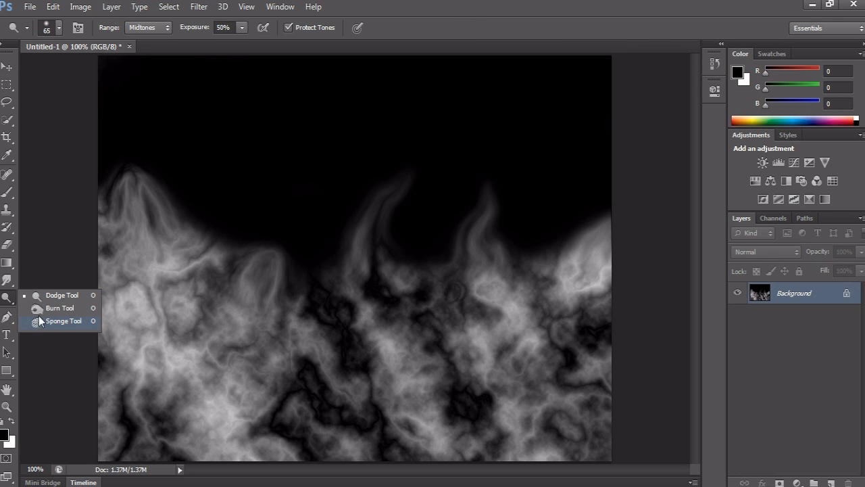
pyautogui.moveTo(8, 281); pyautogui.dragTo(48, 304)
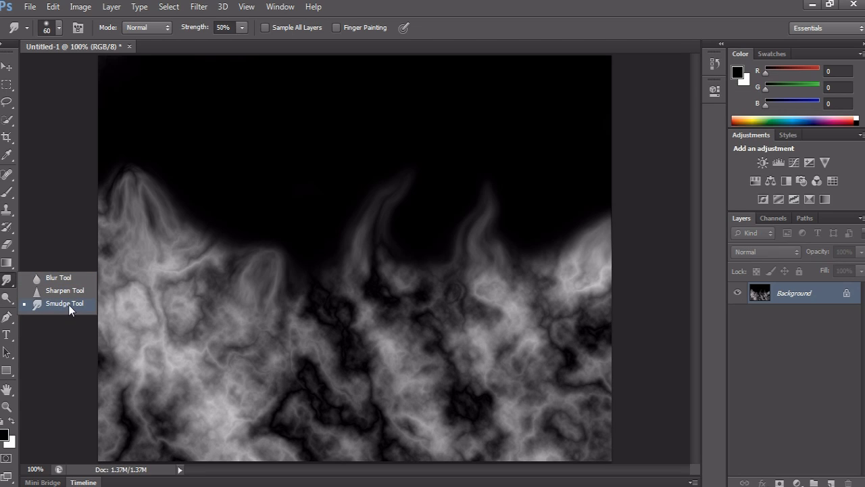
pyautogui.click(68, 304)
# Step: Smudge five flame tips upward into thinner, taller wisps
pyautogui.moveTo(260, 258)
pyautogui.mouseDown()
pyautogui.moveTo(272, 245)
pyautogui.moveTo(255, 225)
pyautogui.mouseUp()
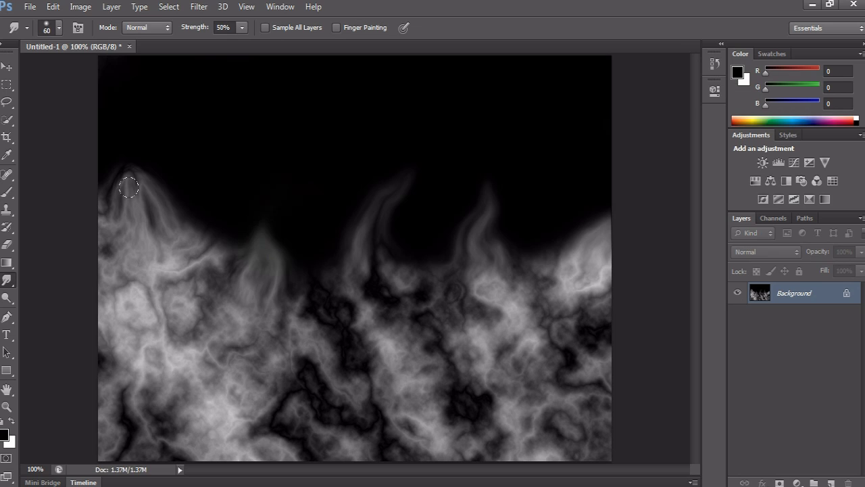
pyautogui.moveTo(109, 164); pyautogui.dragTo(116, 115)
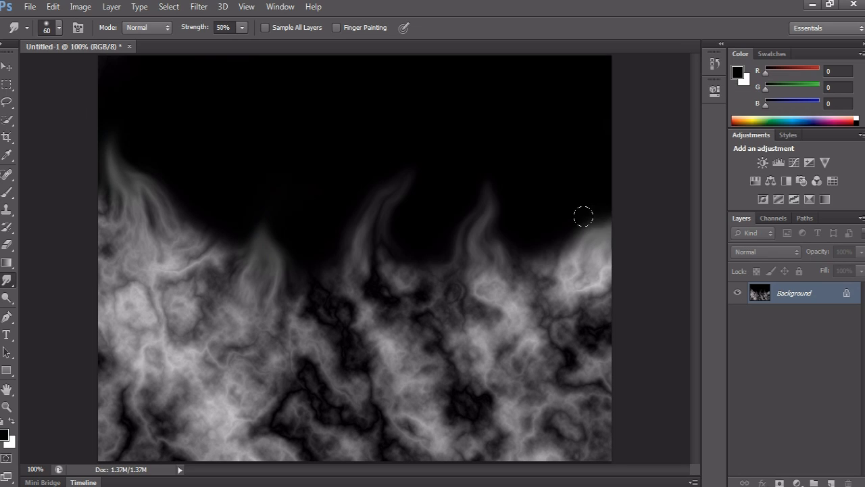
pyautogui.moveTo(484, 198); pyautogui.dragTo(499, 172)
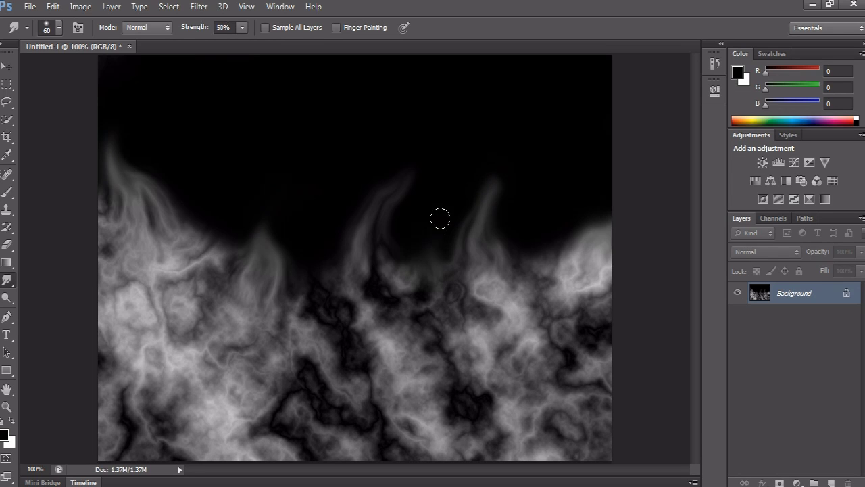
pyautogui.moveTo(409, 269); pyautogui.dragTo(421, 225)
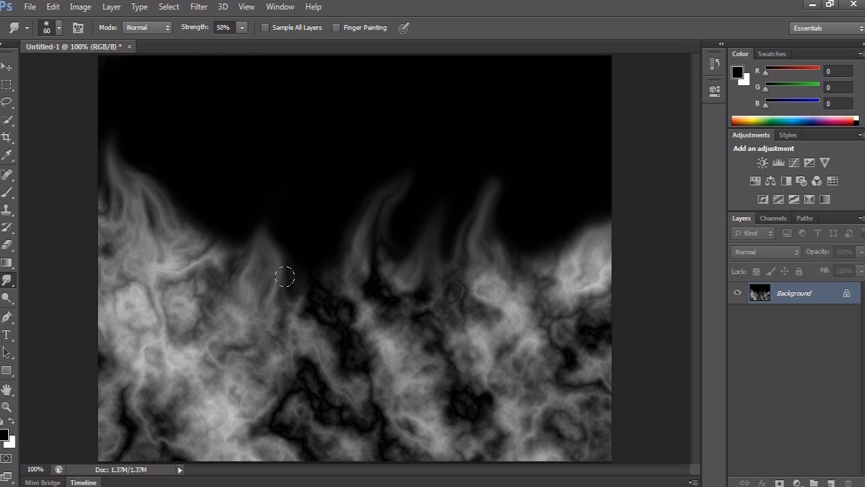
pyautogui.moveTo(285, 276)
pyautogui.mouseDown()
pyautogui.moveTo(279, 261)
pyautogui.moveTo(304, 209)
pyautogui.mouseUp()
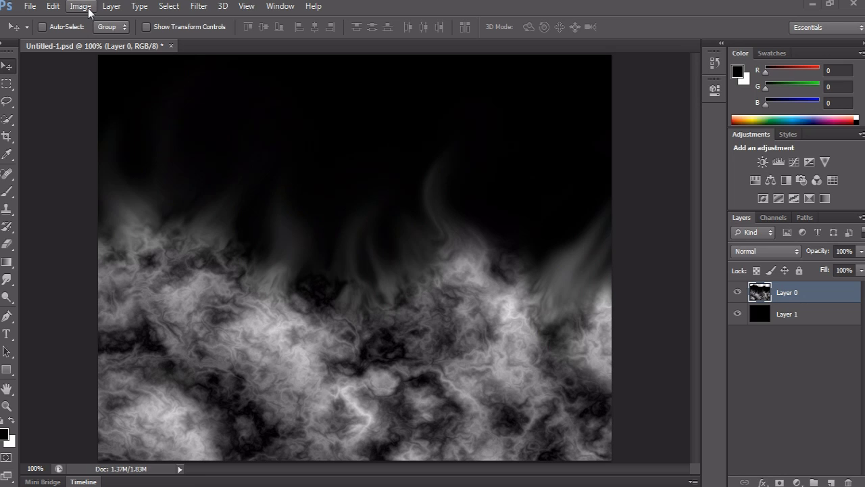
# Step: Start a Gradient Map adjustment and load the black-red-yellow-white gradient in the Gradient Editor
pyautogui.click(89, 9)
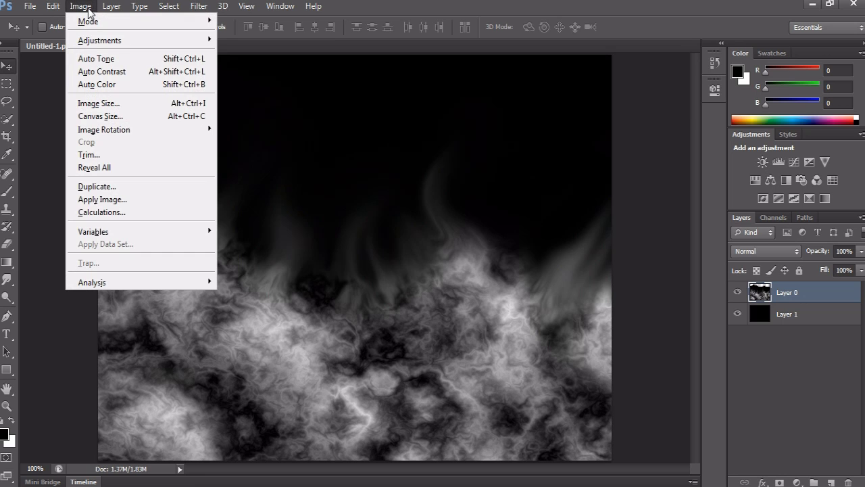
pyautogui.moveTo(99, 37)
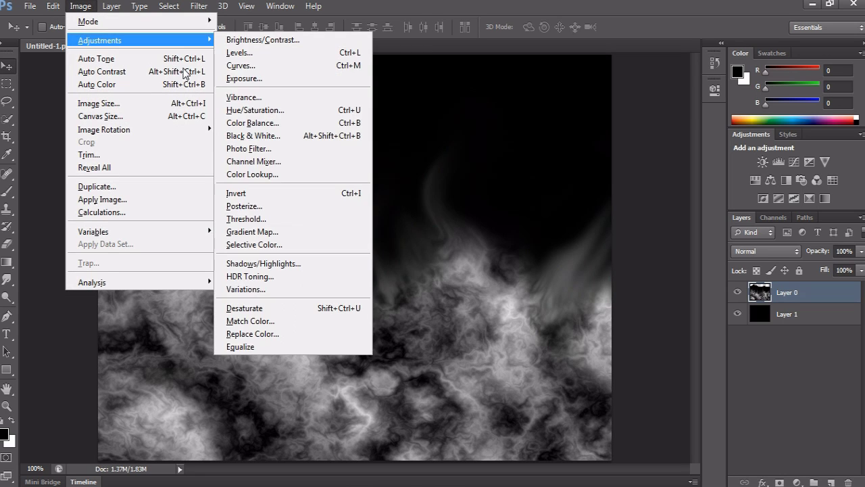
pyautogui.click(255, 232)
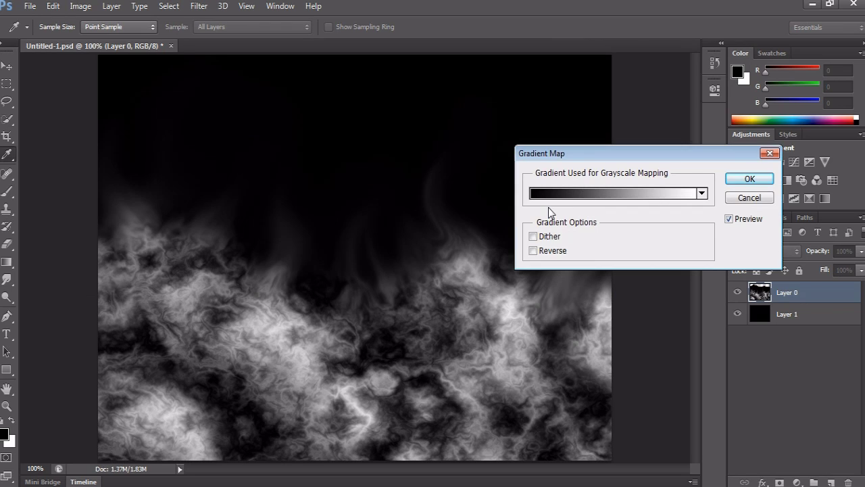
pyautogui.click(635, 194)
pyautogui.click(746, 154)
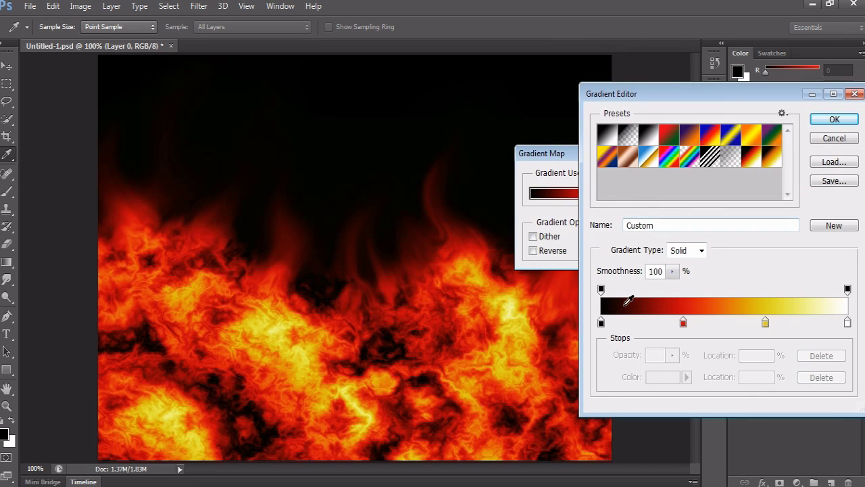
# Step: Set the first two gradient stops to black and red c90b0d
pyautogui.doubleClick(602, 322)
pyautogui.moveTo(500, 302); pyautogui.dragTo(466, 298)
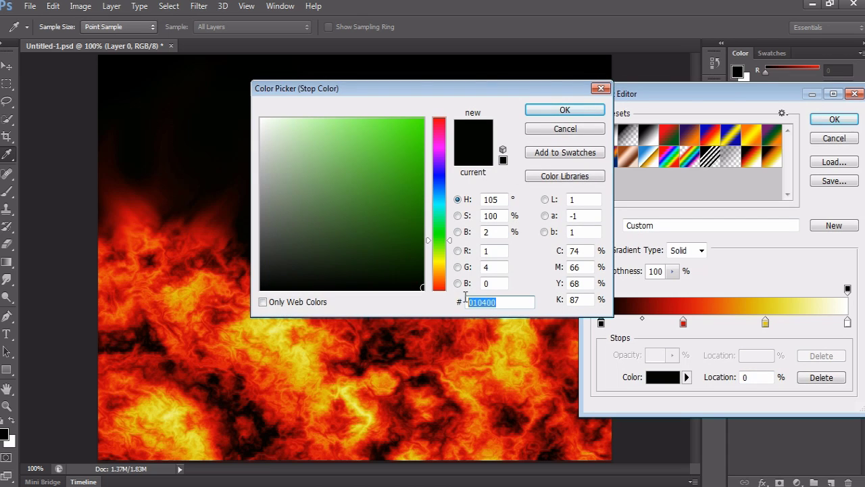
pyautogui.click(565, 128)
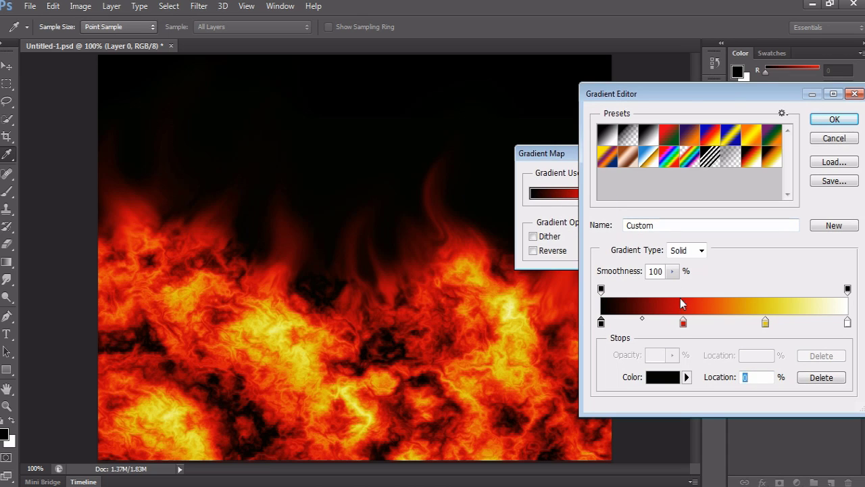
pyautogui.doubleClick(683, 322)
pyautogui.moveTo(504, 302); pyautogui.dragTo(466, 302)
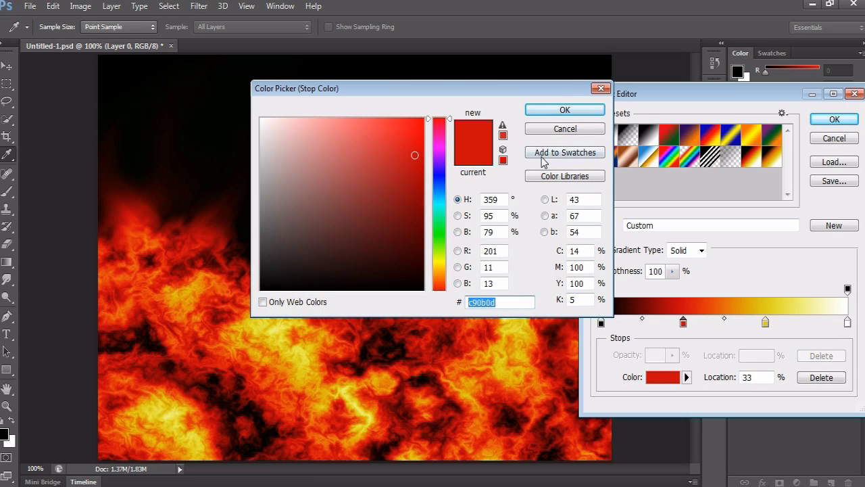
pyautogui.click(561, 110)
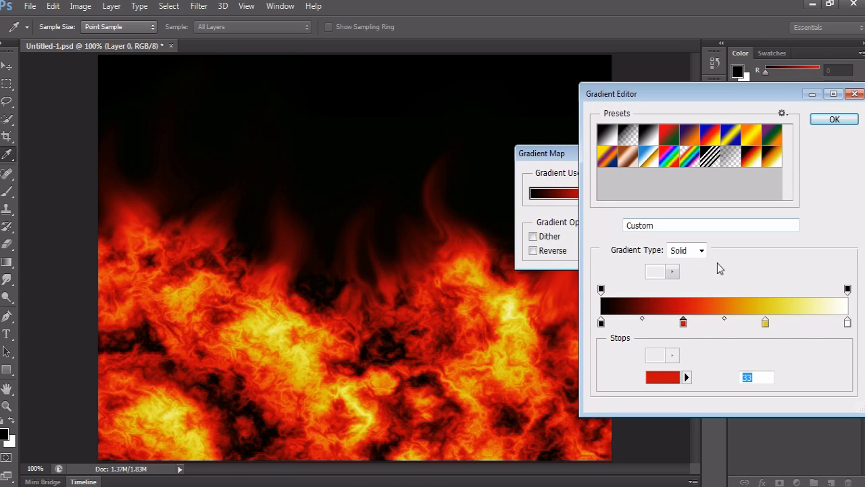
# Step: Set the yellow stop to dfce1e and the white stop to ffffff, then apply the gradient map
pyautogui.doubleClick(765, 323)
pyautogui.moveTo(506, 301); pyautogui.dragTo(466, 301)
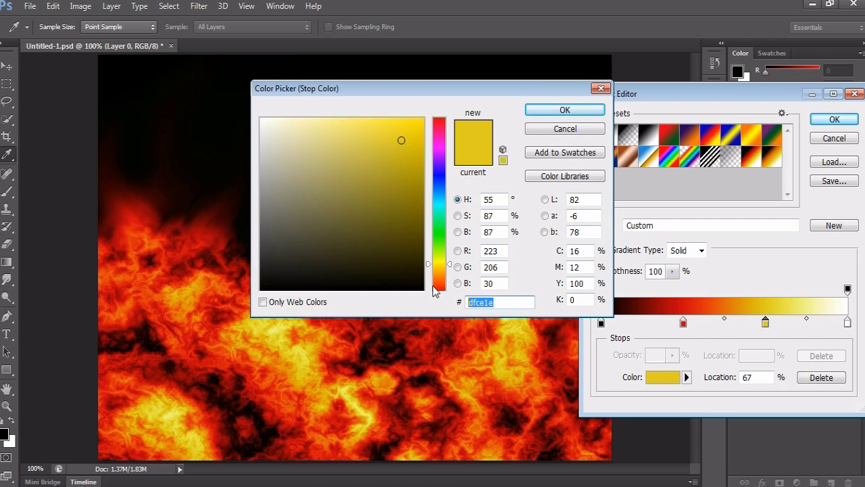
pyautogui.click(582, 112)
pyautogui.doubleClick(848, 322)
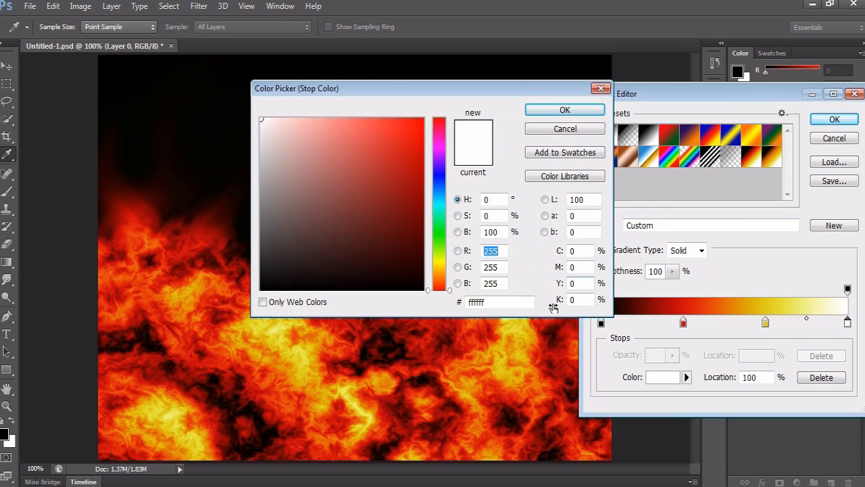
pyautogui.click(511, 300)
pyautogui.click(571, 110)
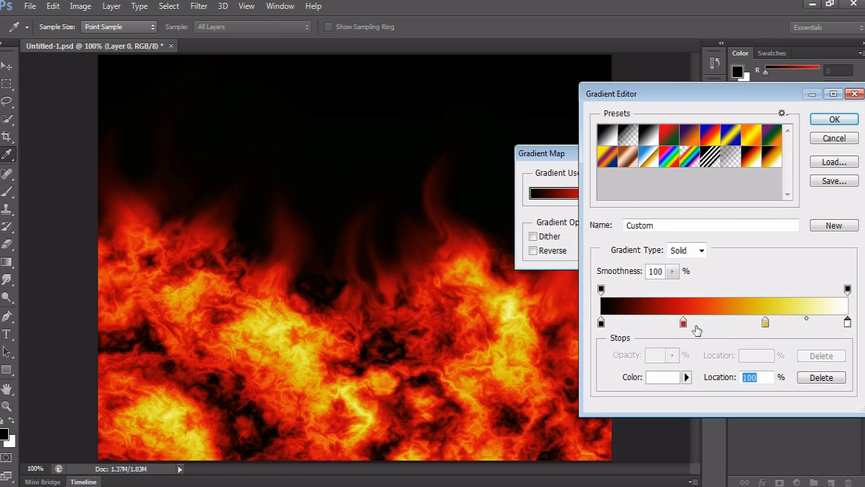
pyautogui.click(823, 121)
pyautogui.click(750, 179)
pyautogui.press('v')
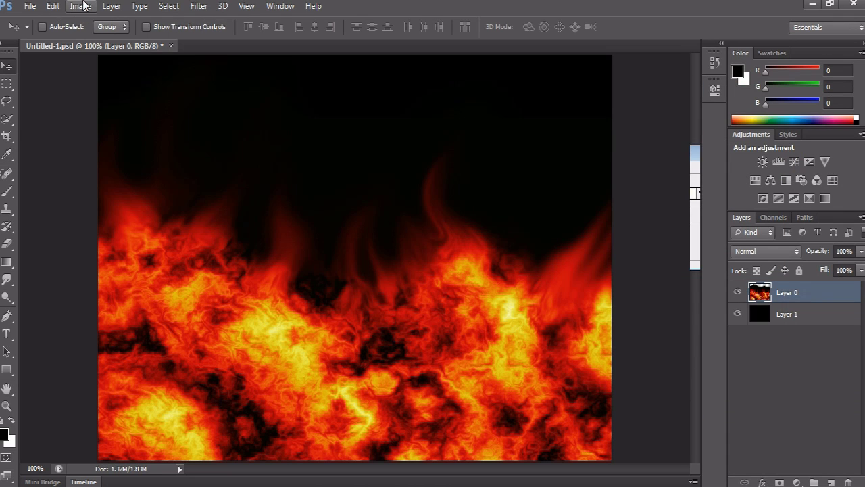
pyautogui.click(81, 6)
pyautogui.moveTo(88, 22)
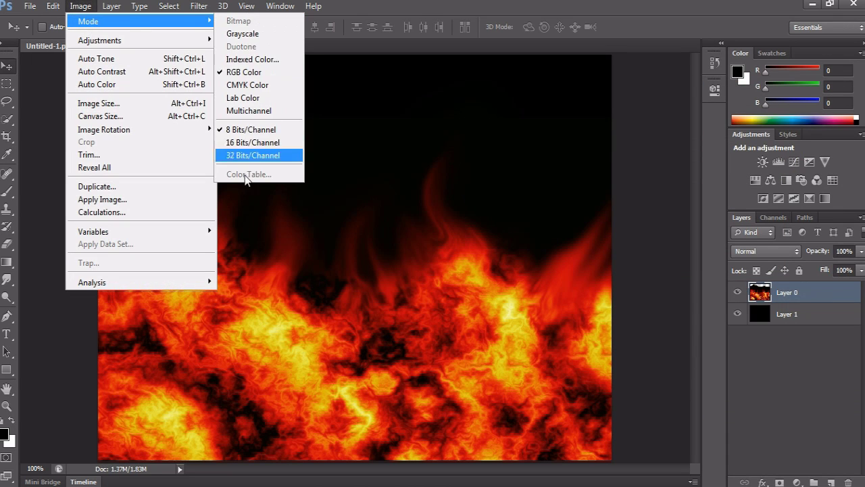
pyautogui.click(322, 269)
pyautogui.press('t')
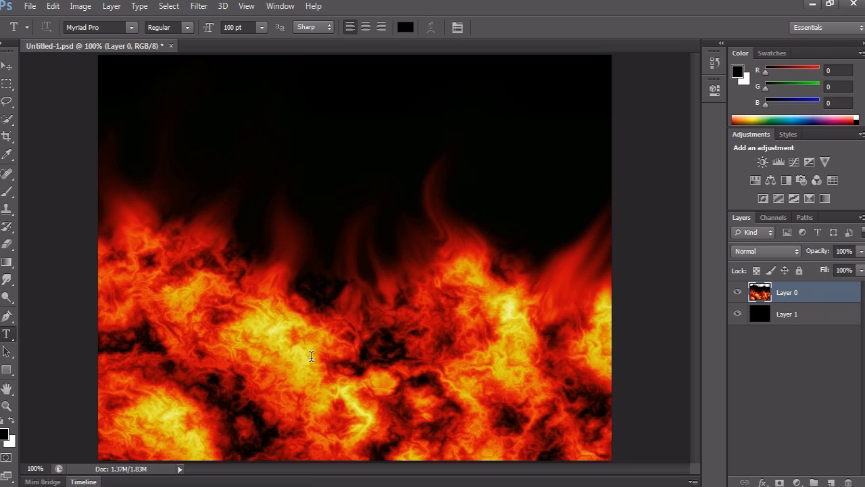
# Step: Type 'Fire Flame' on the canvas and set it to 60 pt
pyautogui.click(277, 365)
pyautogui.write('F')
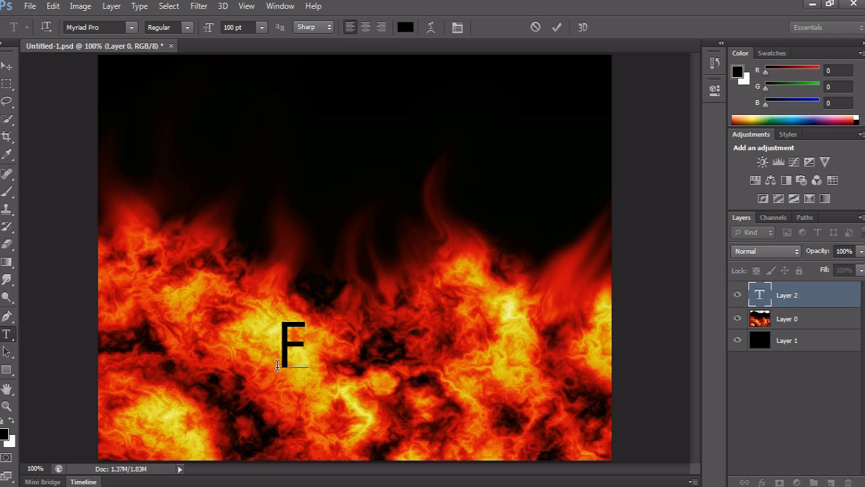
pyautogui.write('ire Flame')
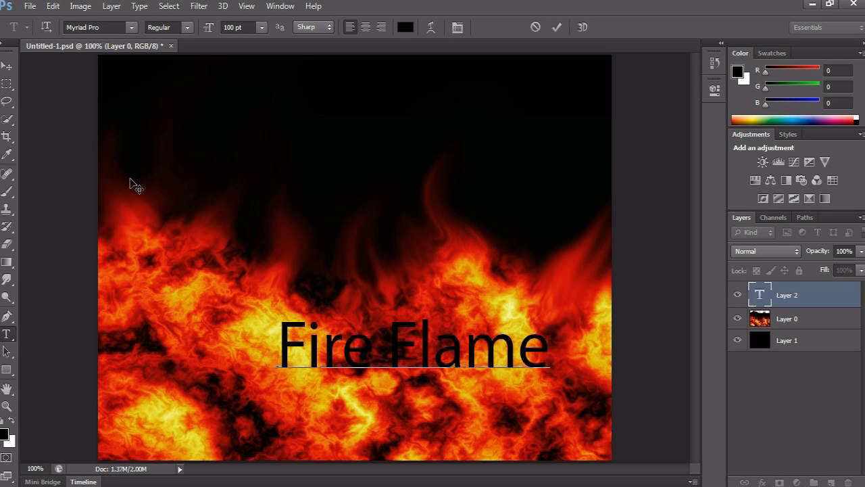
pyautogui.hotkey('ctrl', 'a')
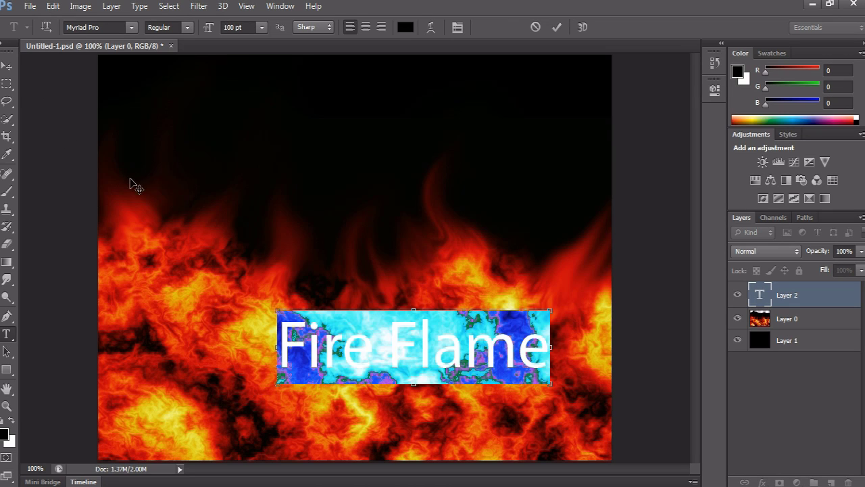
pyautogui.click(208, 30)
pyautogui.write('60')
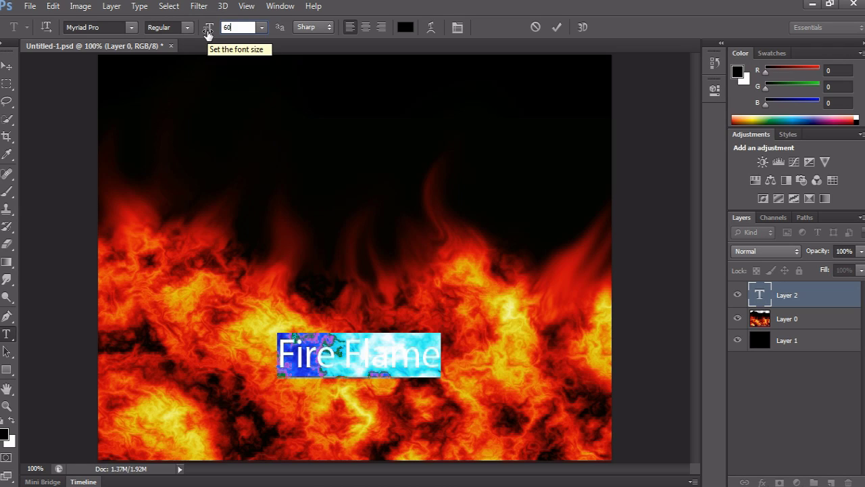
# Step: Commit the text and move it to the bottom-right corner, then view full screen
pyautogui.click(6, 65)
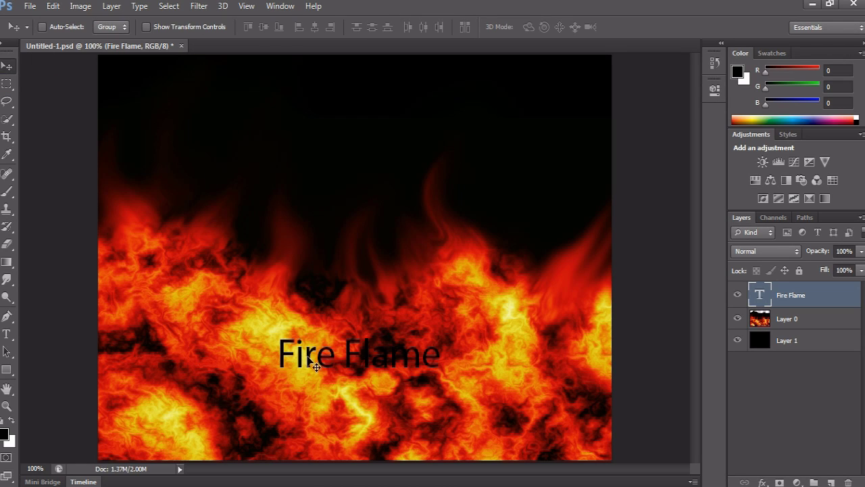
pyautogui.moveTo(315, 366); pyautogui.dragTo(470, 436)
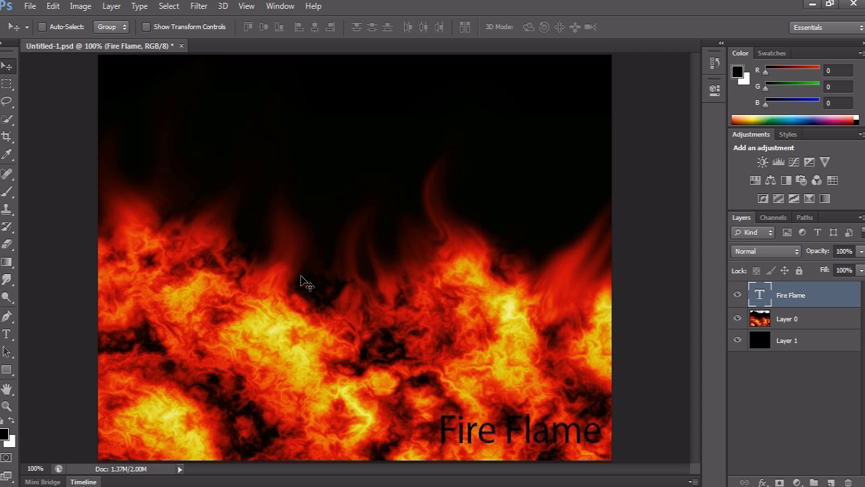
pyautogui.press('f')
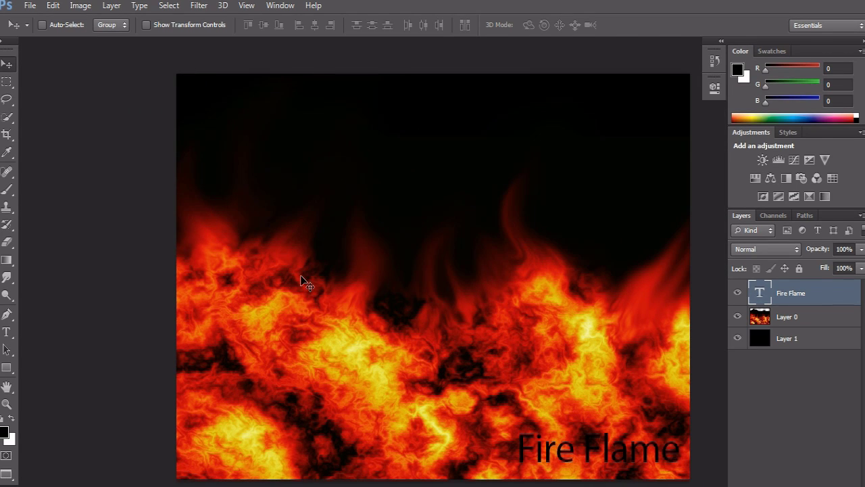